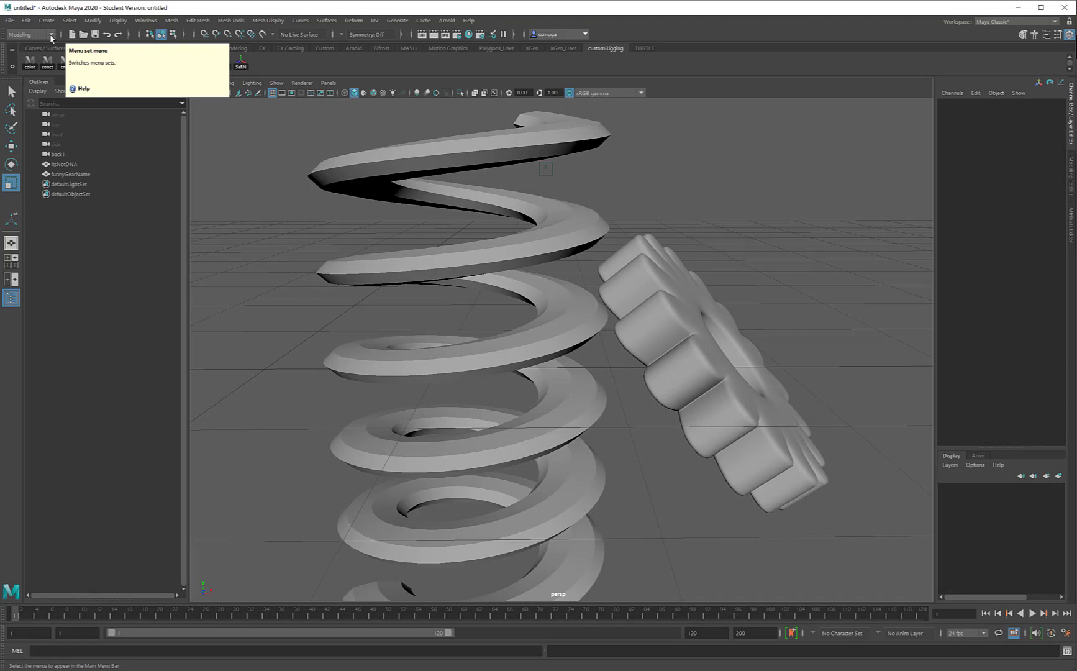
# - Keep Modeling as the active menu set and bring up the File menu commands
pyautogui.click(52, 36)
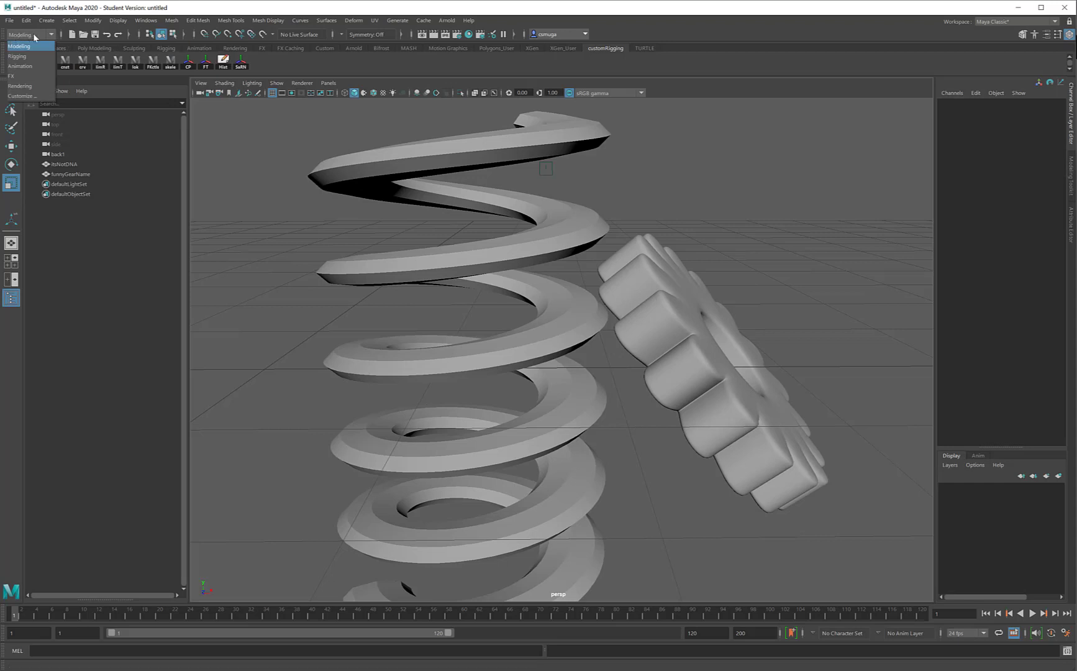
pyautogui.click(49, 37)
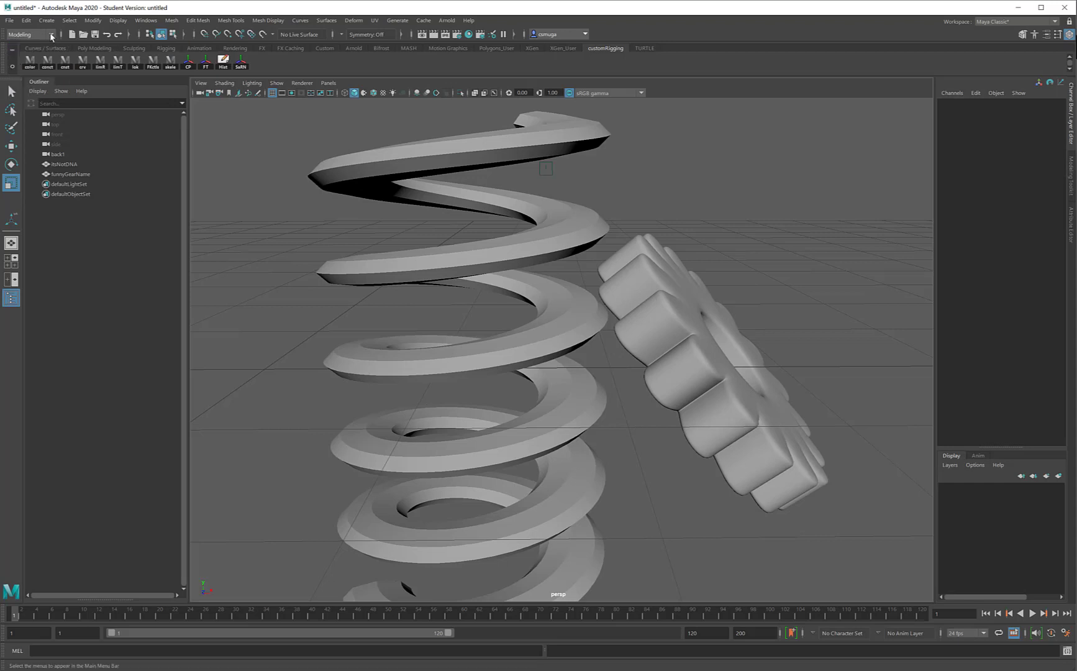
pyautogui.click(11, 23)
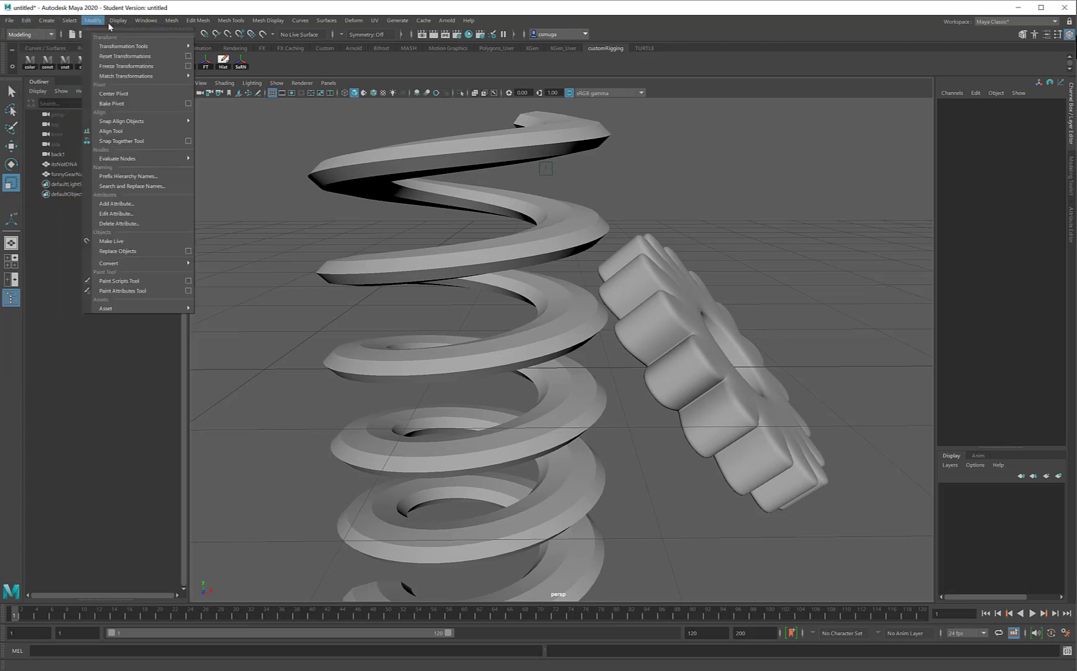
# - Browse the Modify, Edit Mesh, Mesh Tools and Mesh Display menus, ending on normals and vertex colours
pyautogui.moveTo(146, 20)
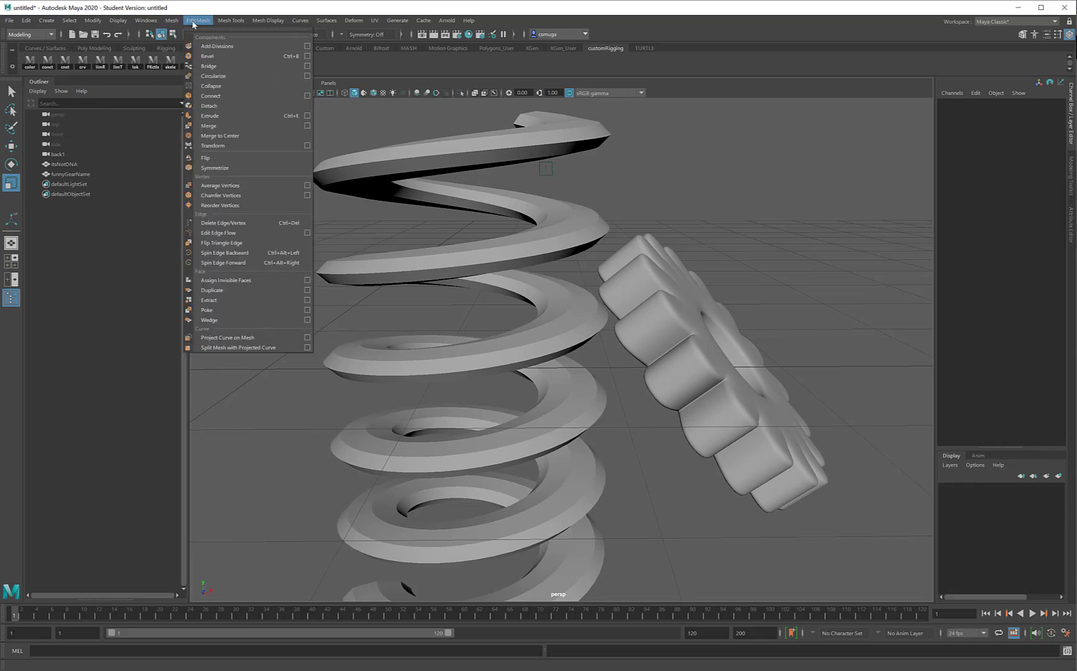
pyautogui.moveTo(235, 24)
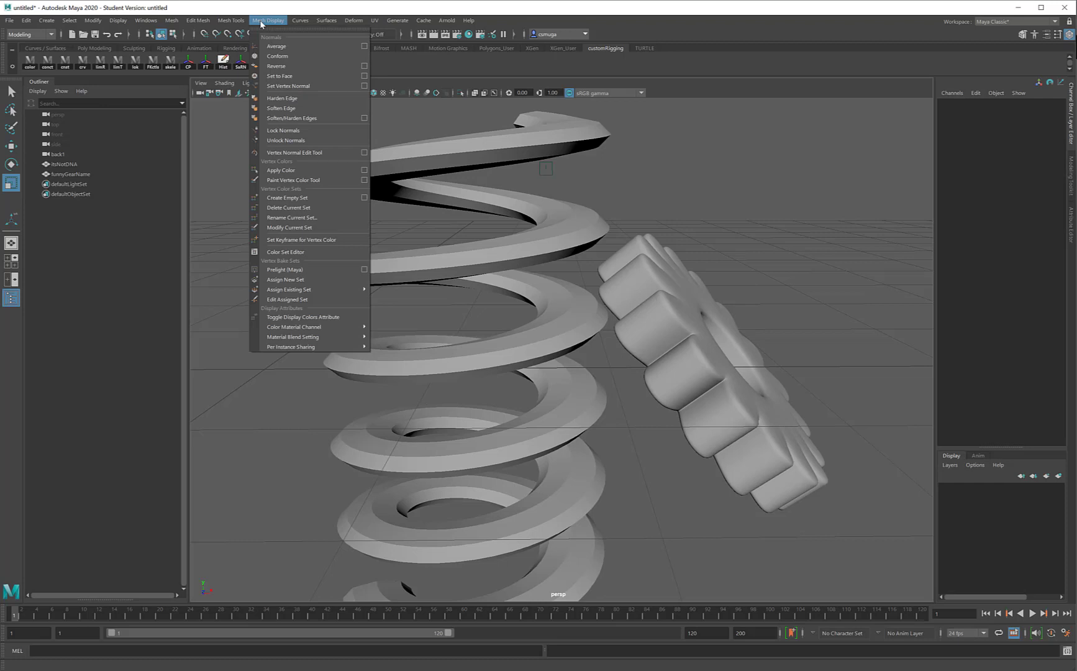
pyautogui.moveTo(299, 23)
# - Switch the menu set to Animation, then FX, then back to Modeling
pyautogui.click(49, 36)
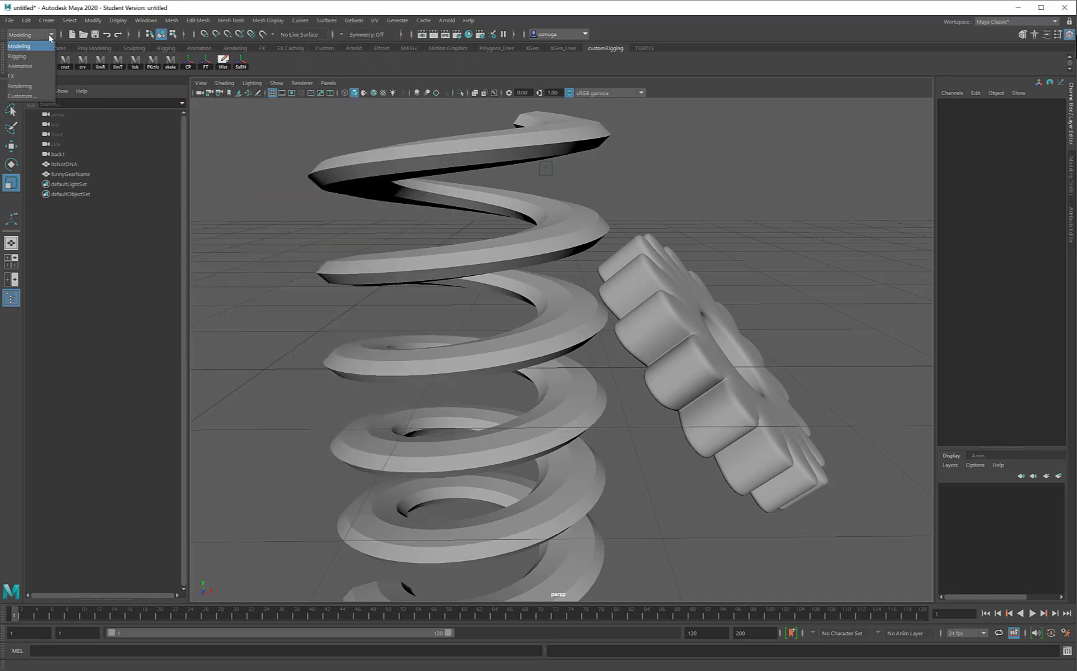
pyautogui.click(38, 67)
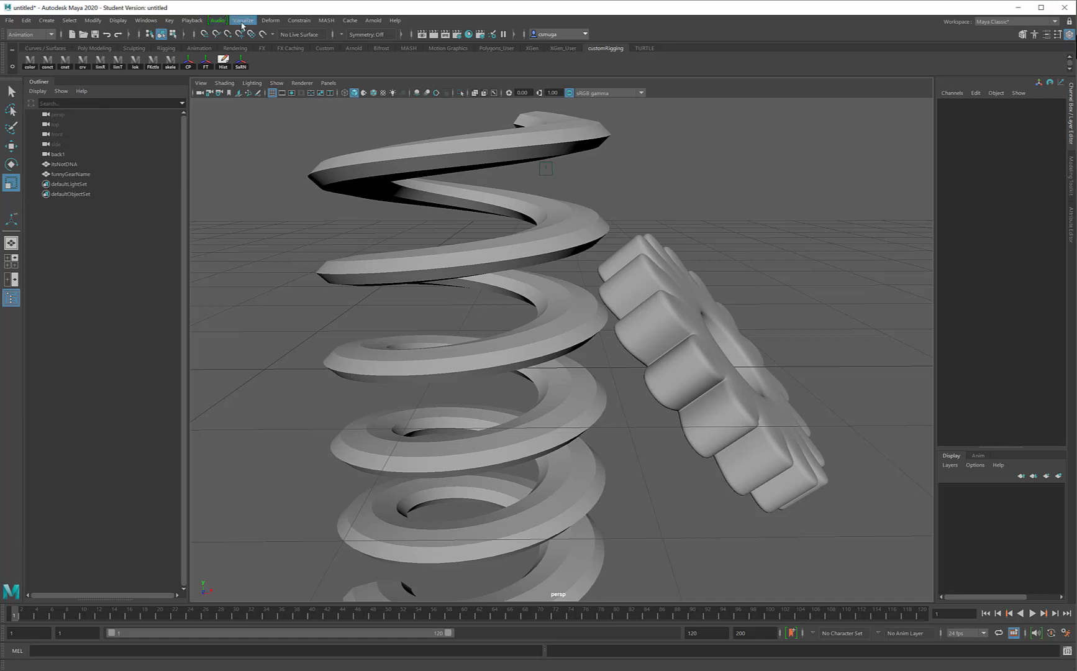
pyautogui.click(43, 35)
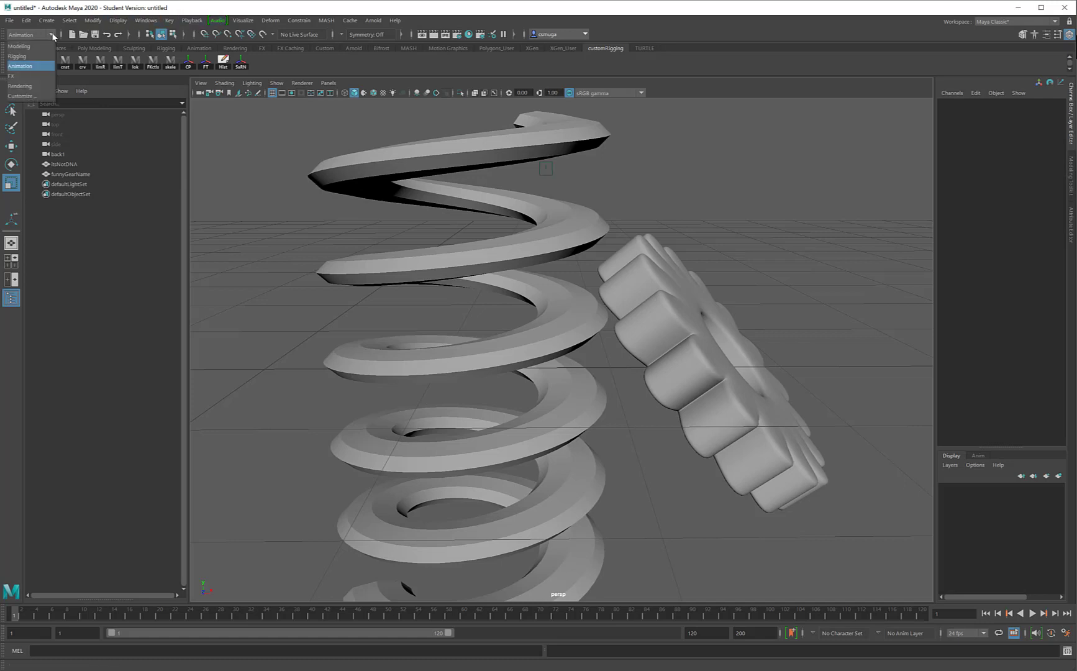
pyautogui.click(36, 77)
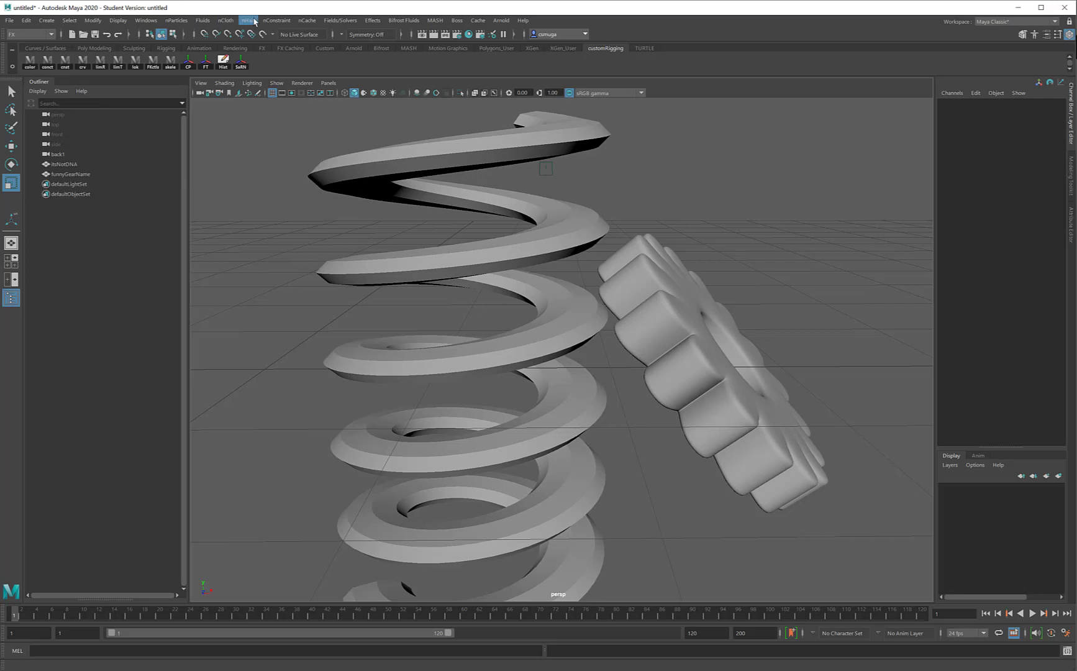
pyautogui.click(51, 35)
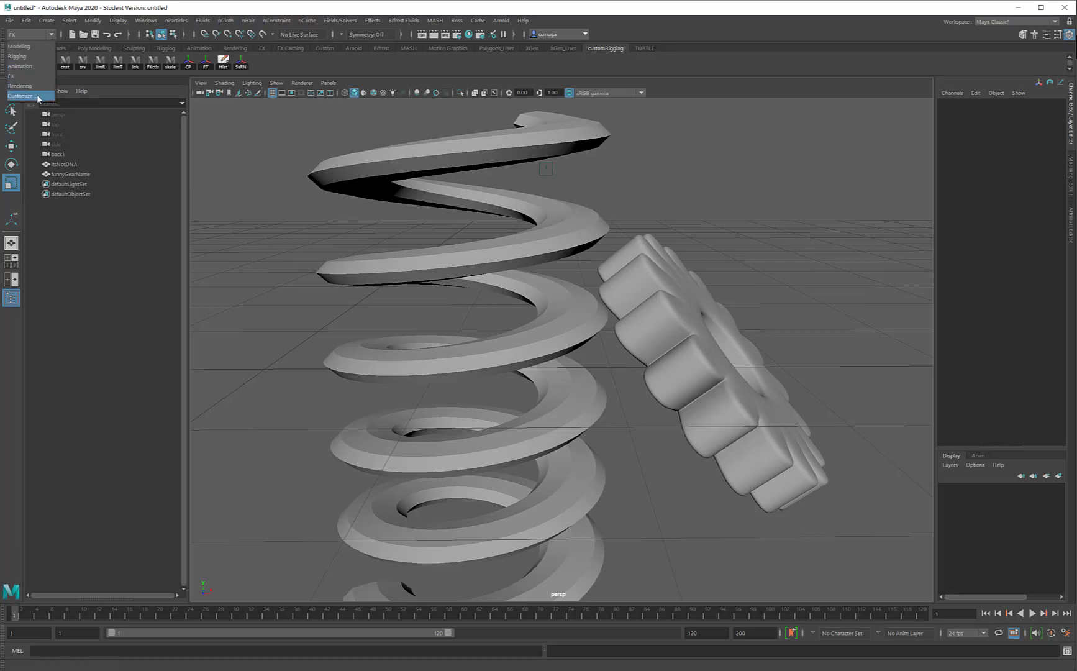
pyautogui.click(26, 49)
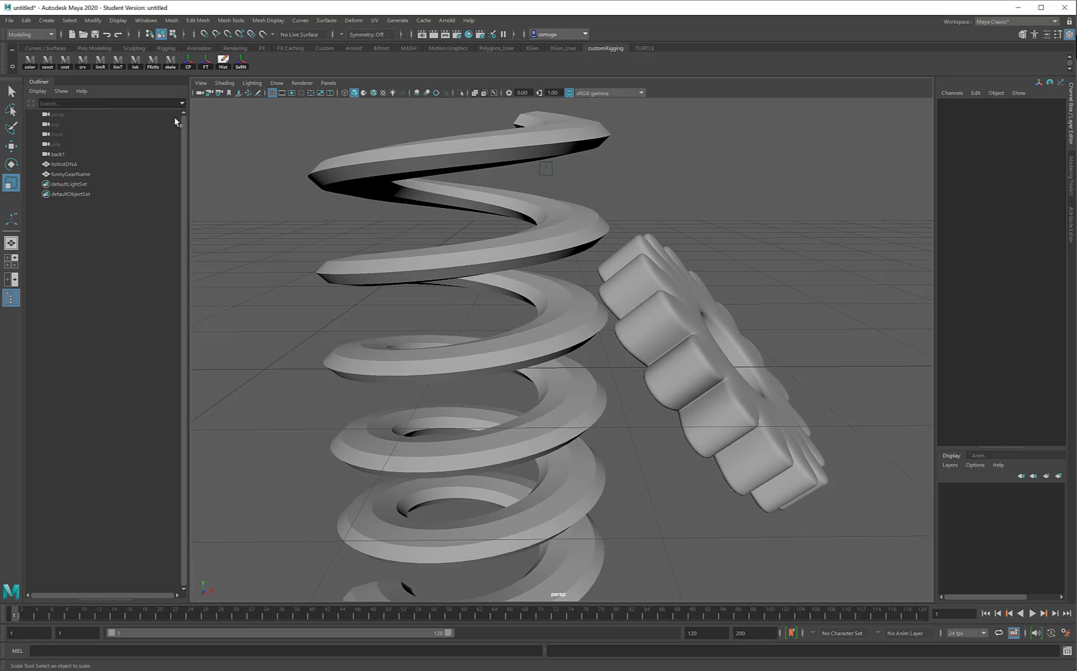
pyautogui.click(8, 21)
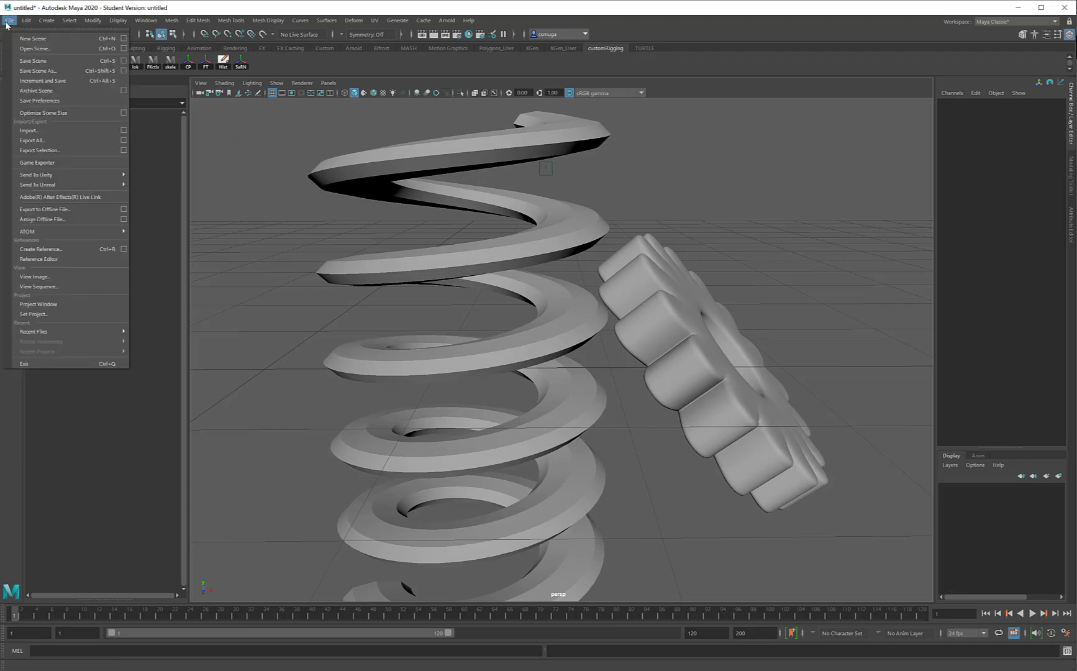
pyautogui.moveTo(26, 22)
pyautogui.click(8, 22)
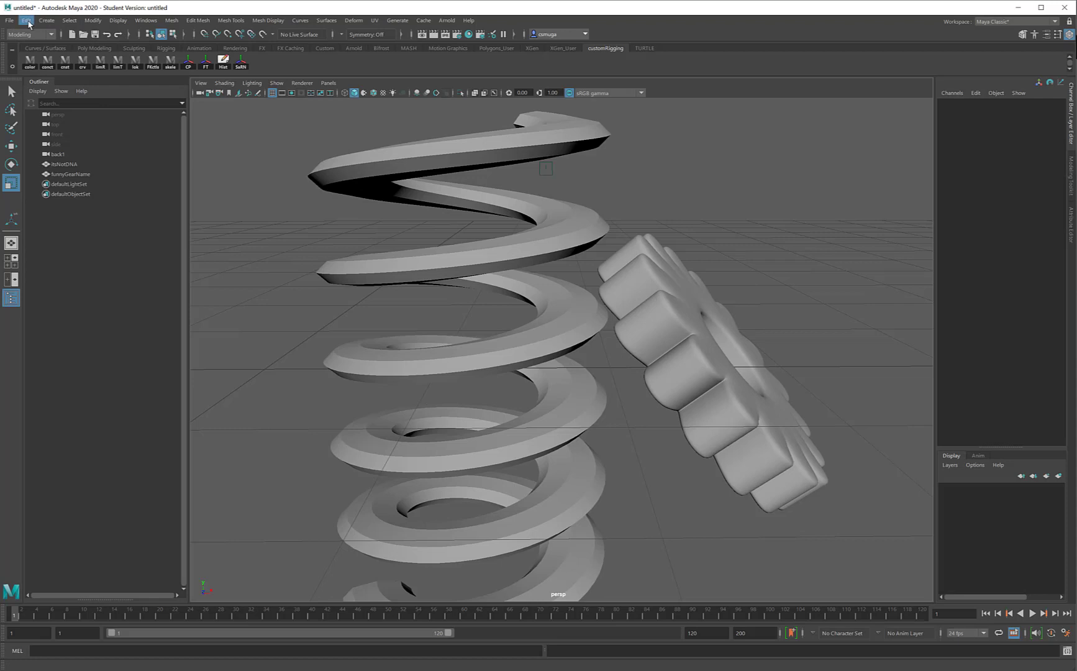
pyautogui.click(27, 21)
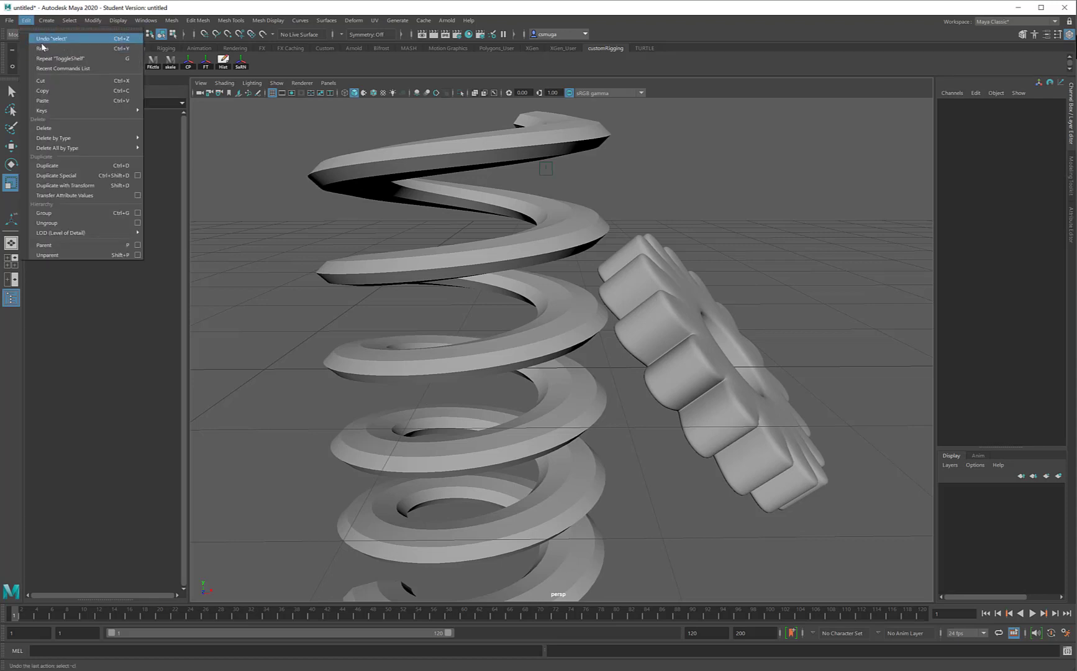
pyautogui.click(26, 21)
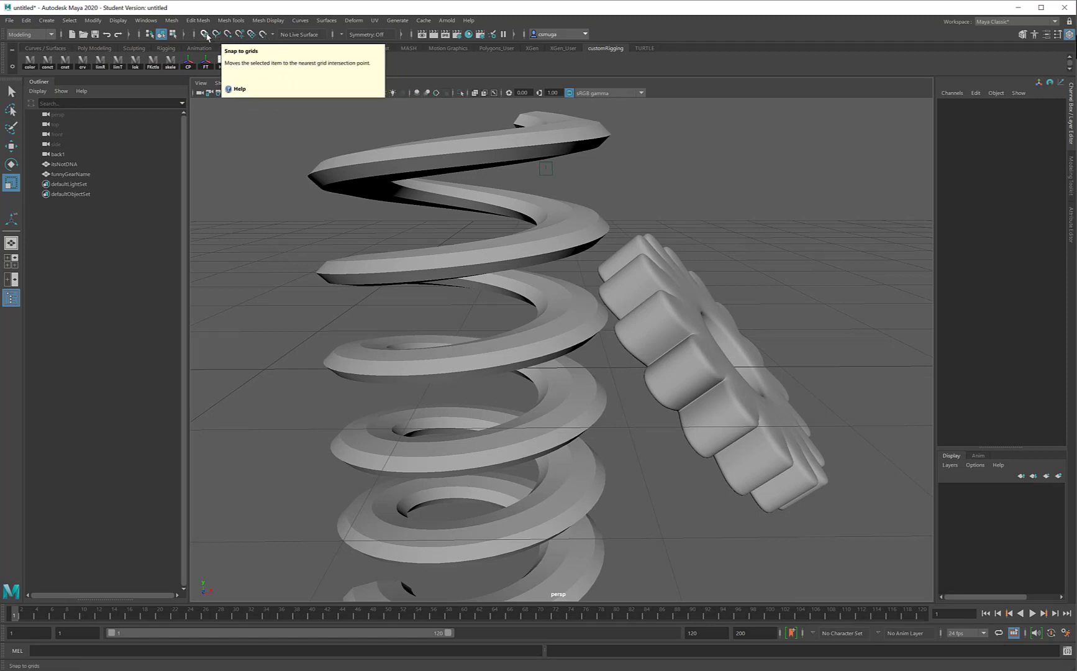
# - Select funnyGearName and move it with grid snapping to Translate X 3
pyautogui.click(674, 337)
pyautogui.press('w')
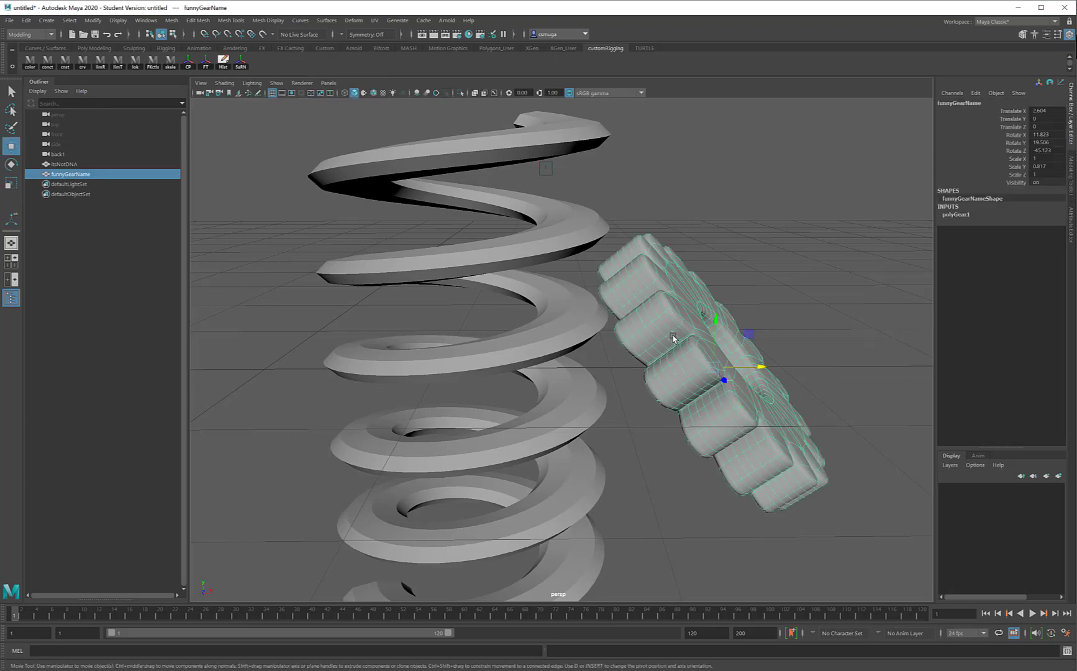
pyautogui.keyDown('alt'); pyautogui.moveTo(674, 337); pyautogui.dragTo(770, 359); pyautogui.keyUp('alt')
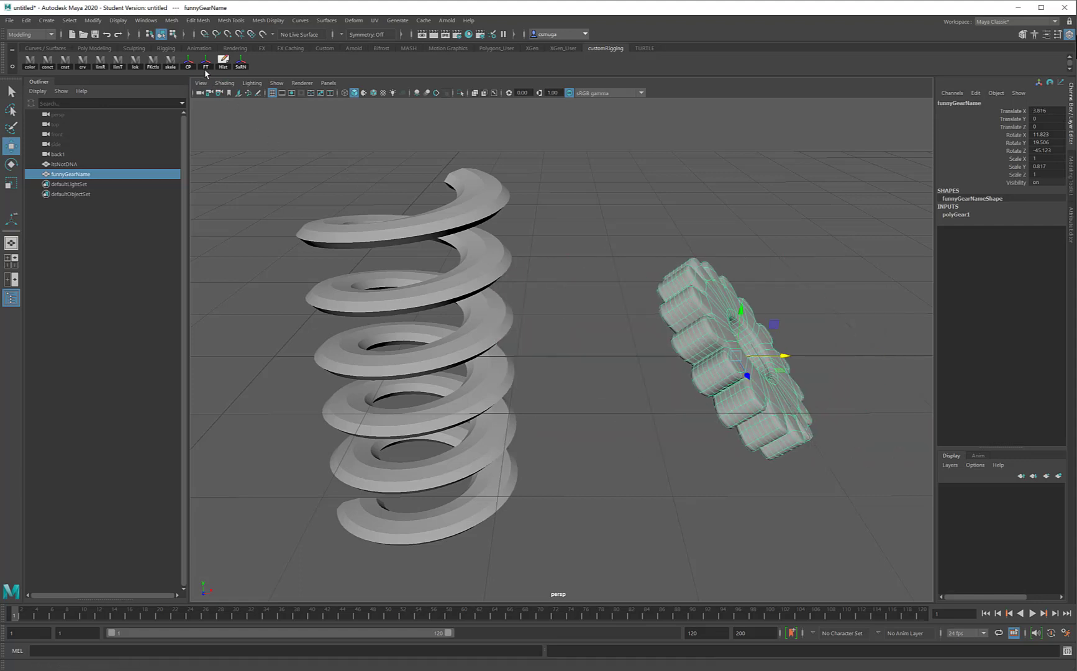
pyautogui.click(204, 35)
pyautogui.moveTo(787, 357); pyautogui.dragTo(653, 359)
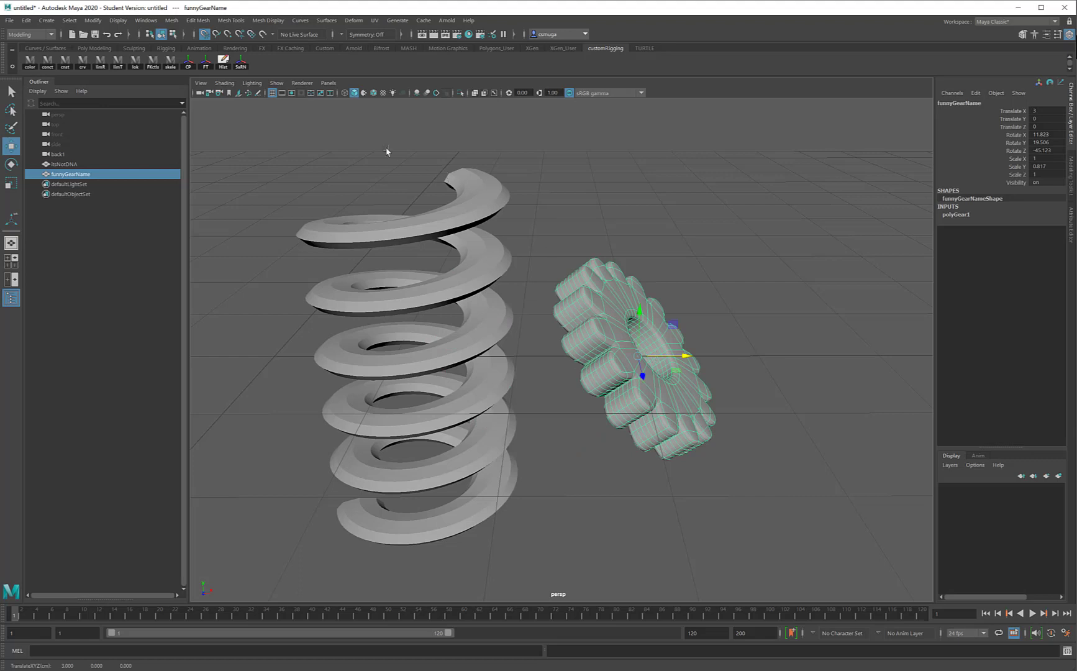
pyautogui.click(204, 35)
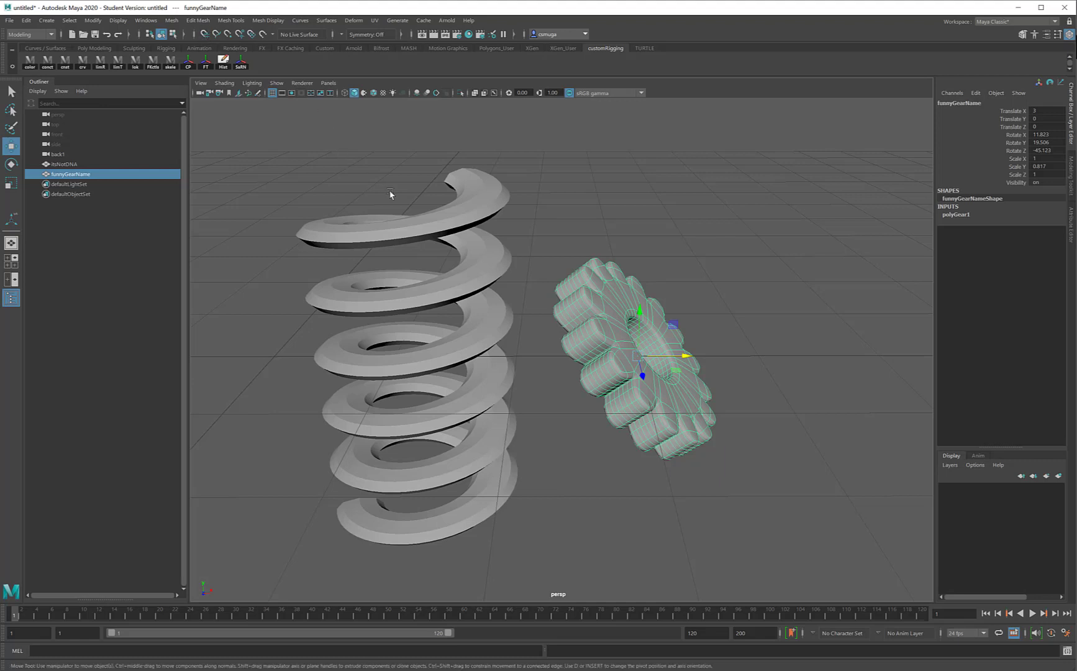
# - Holding X for temporary grid snapping, slide the gear along the X axis
pyautogui.press('x')
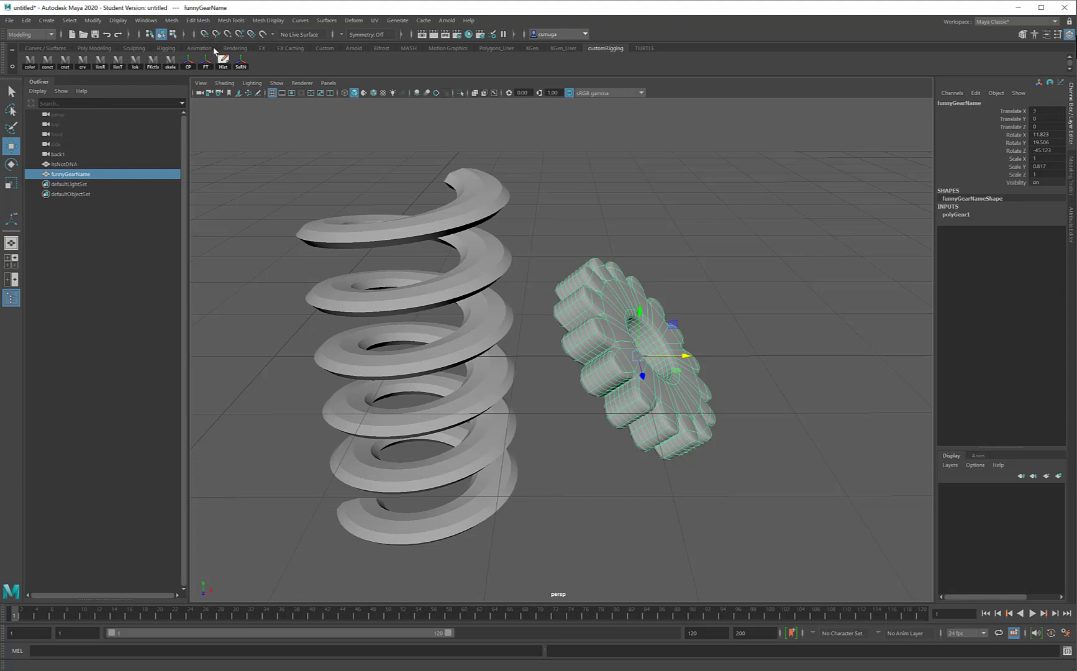
pyautogui.press('x')
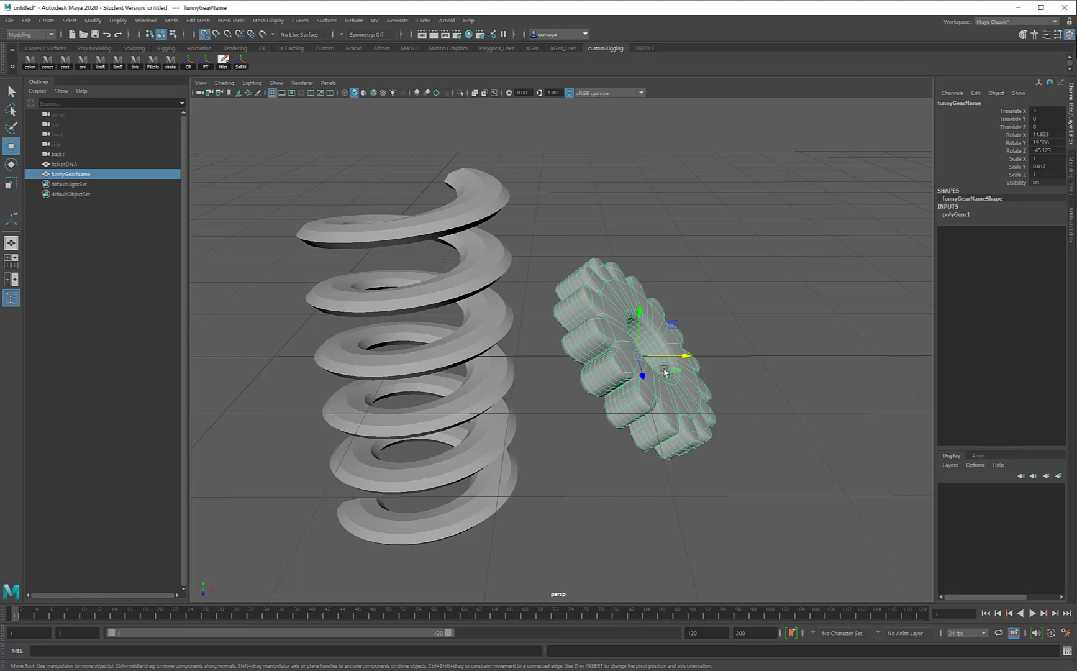
pyautogui.moveTo(683, 354); pyautogui.dragTo(558, 358)
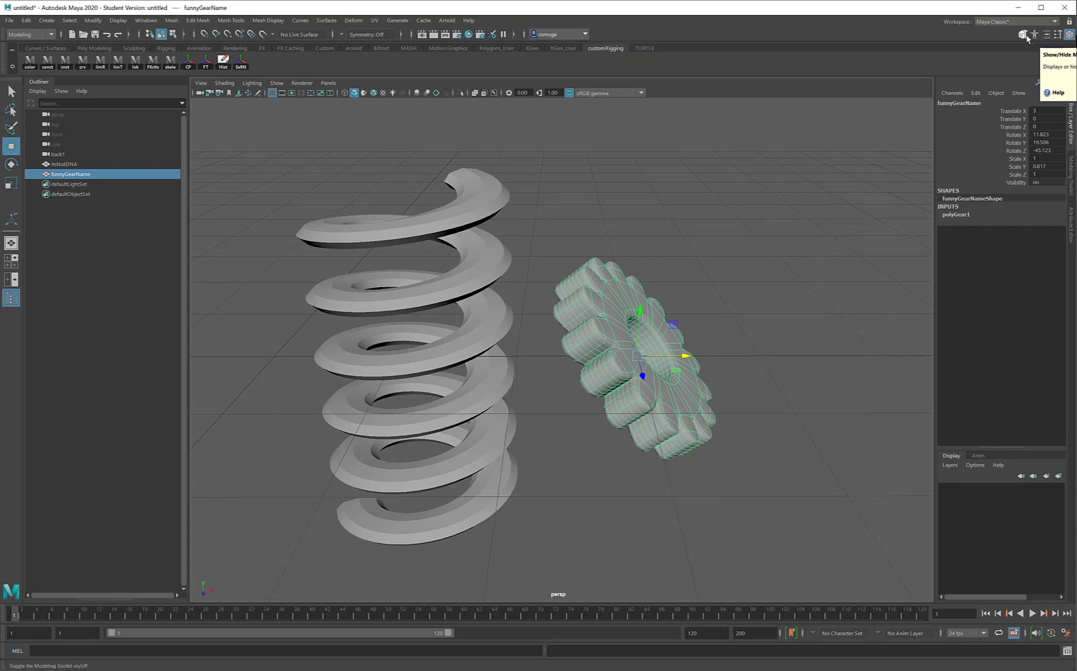
pyautogui.click(1068, 36)
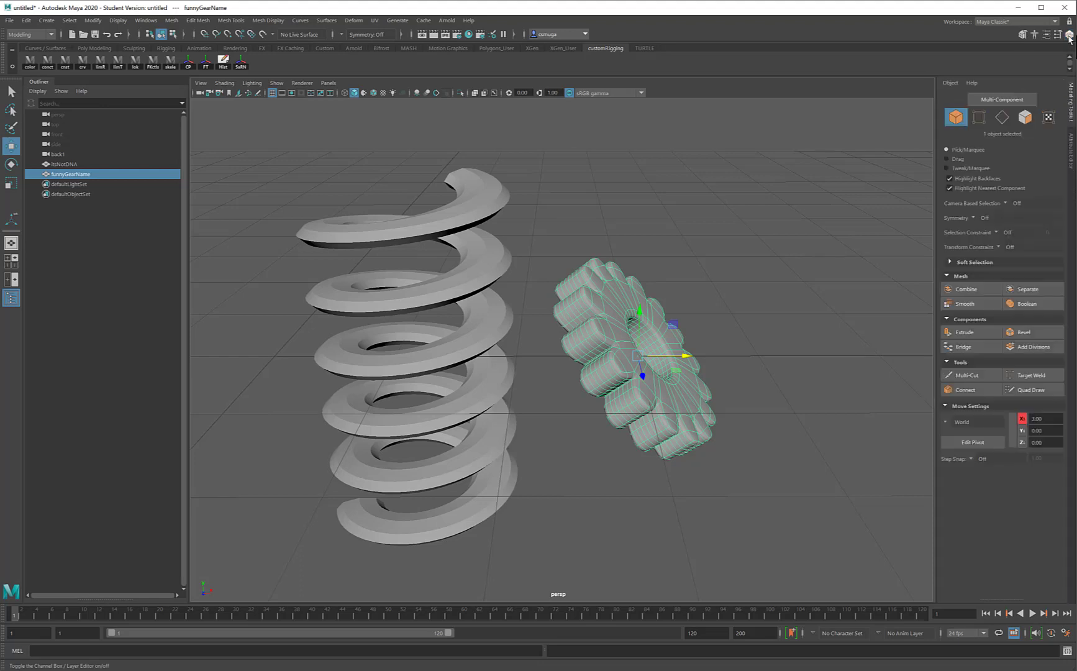
pyautogui.click(1022, 35)
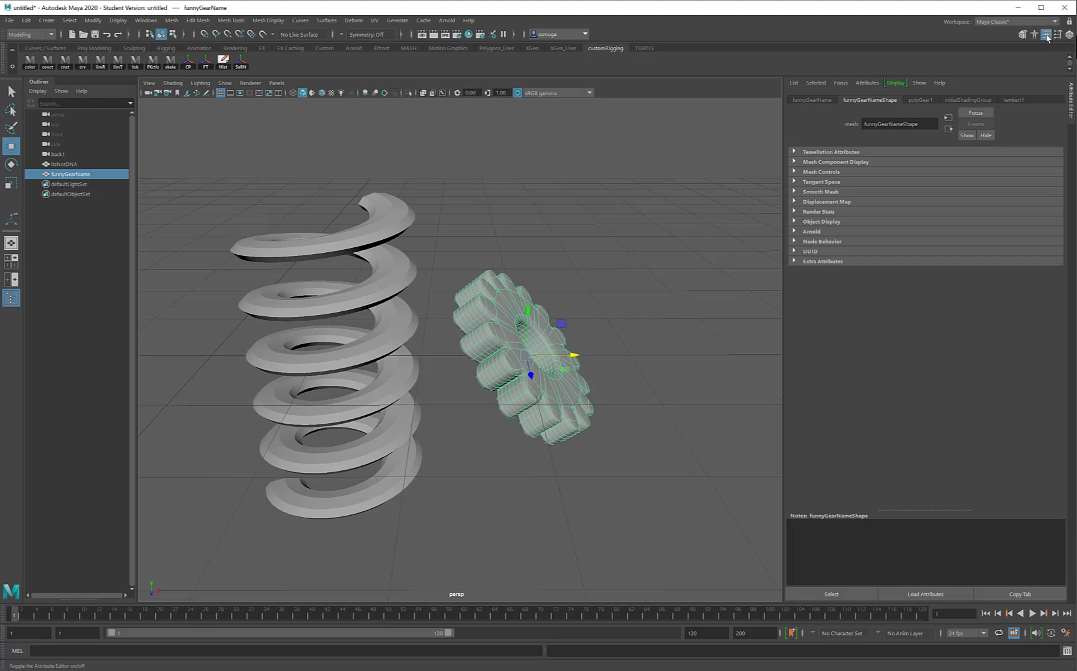
pyautogui.click(1047, 36)
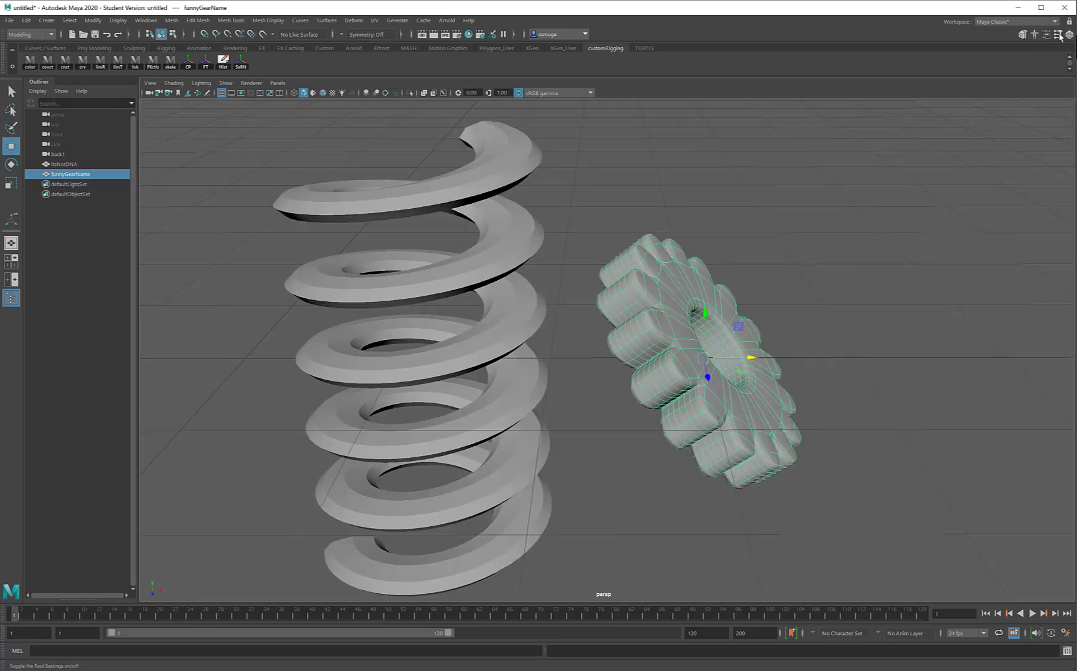
pyautogui.click(1069, 35)
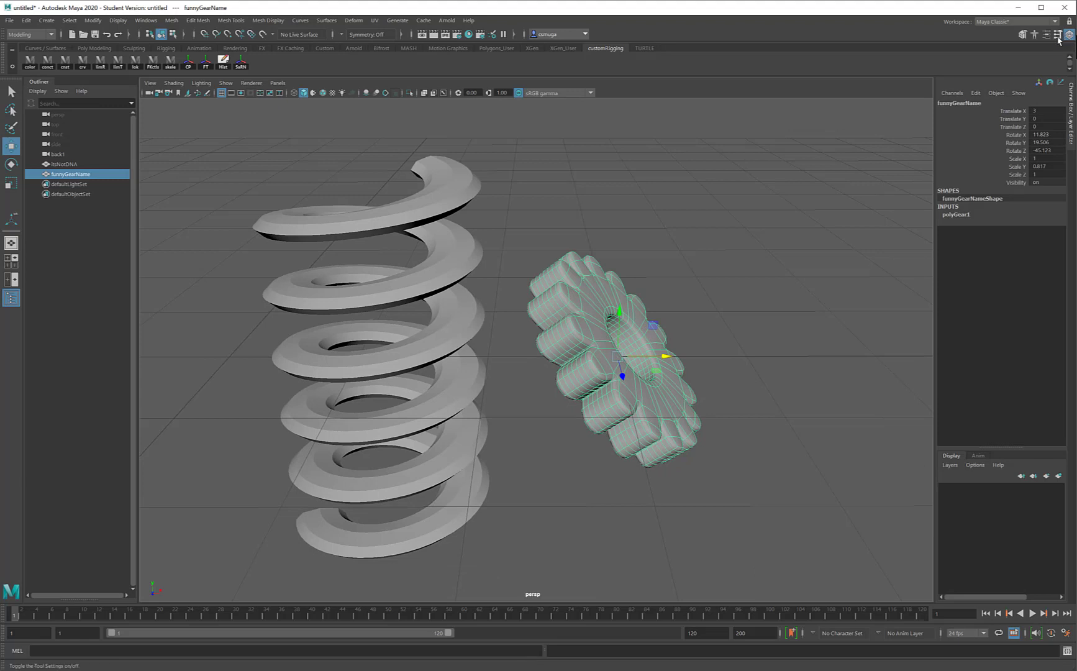
pyautogui.click(1045, 36)
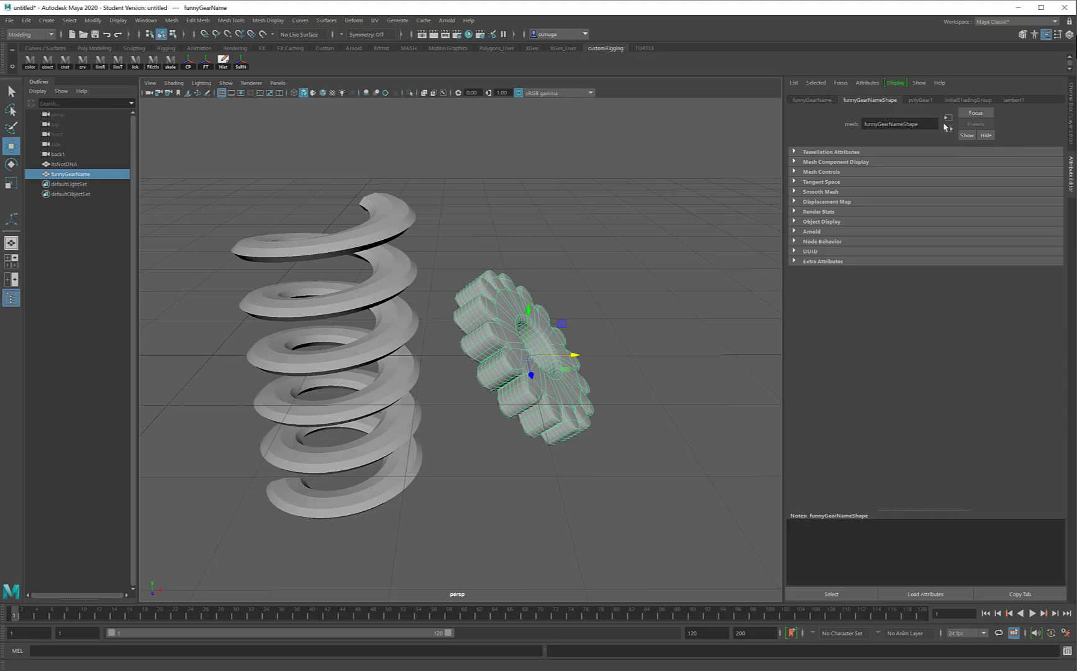
pyautogui.click(1069, 126)
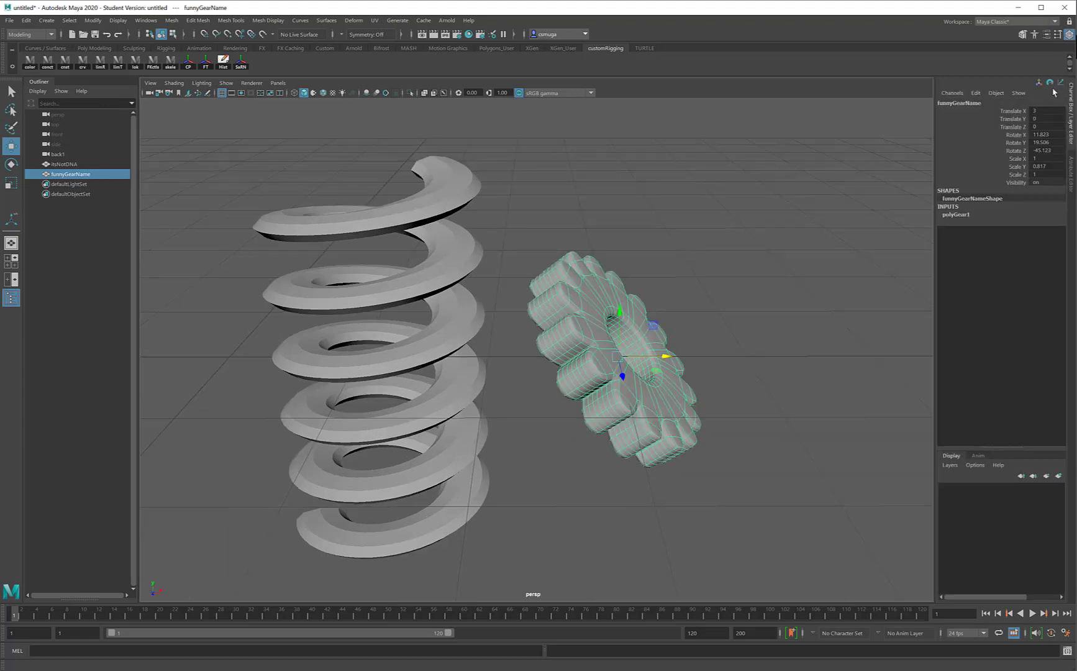
pyautogui.click(1023, 35)
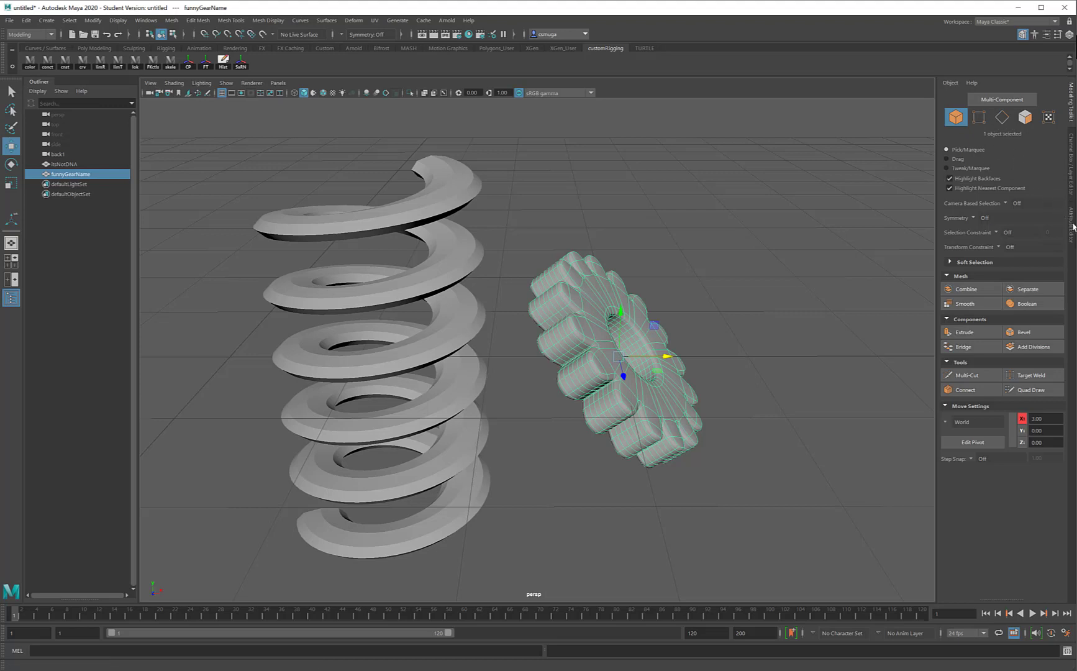
pyautogui.click(1073, 181)
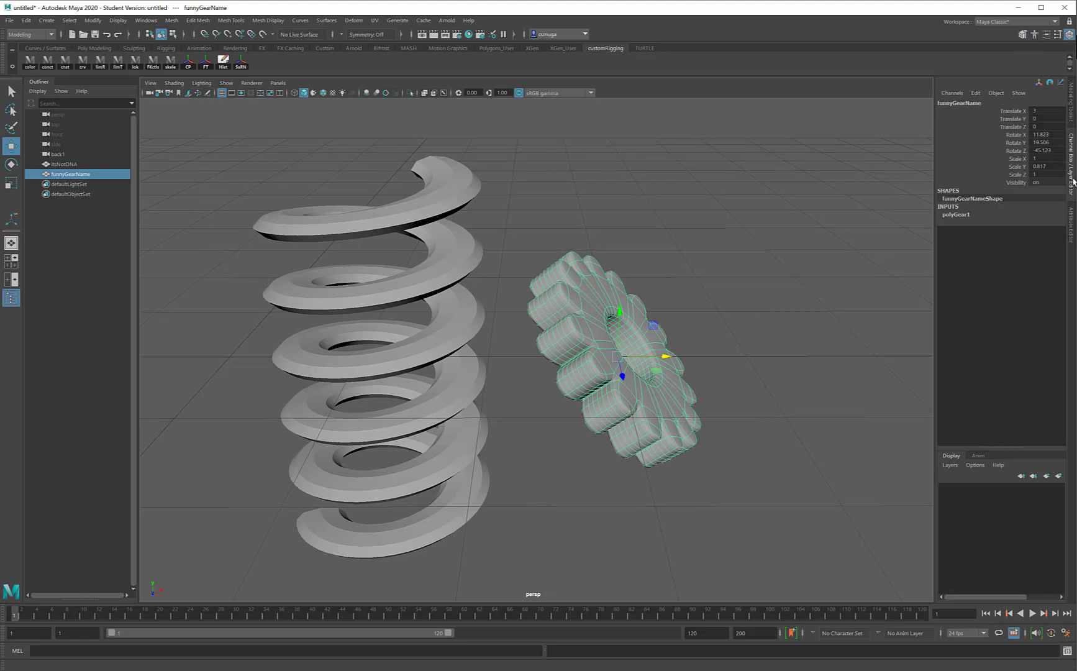
# - Open the Move Tool settings beside the viewport and re-angle the view onto the gear
pyautogui.click(1058, 34)
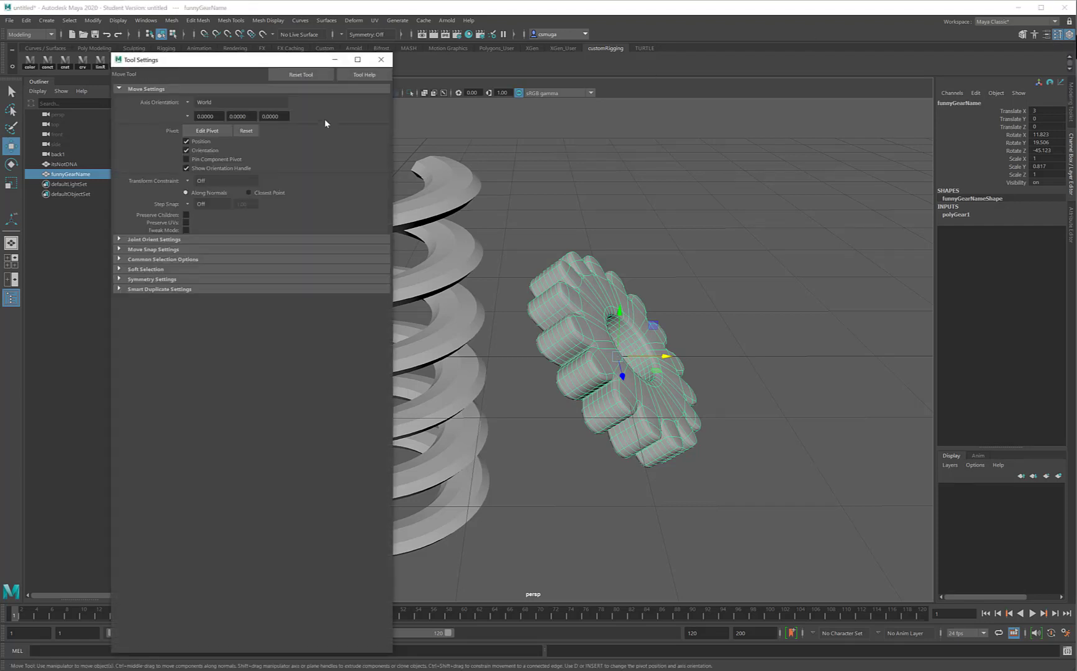
pyautogui.moveTo(180, 65); pyautogui.dragTo(806, 59)
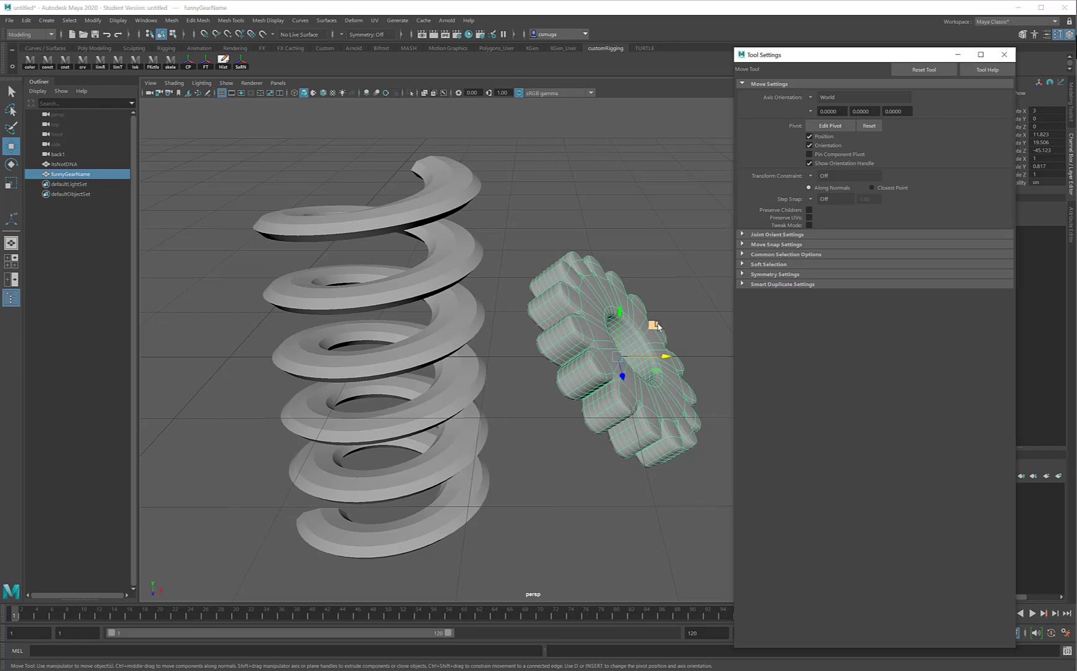
pyautogui.keyDown('alt'); pyautogui.moveTo(657, 326); pyautogui.dragTo(638, 245, button='middle'); pyautogui.keyUp('alt')
pyautogui.keyDown('alt'); pyautogui.moveTo(638, 245); pyautogui.dragTo(607, 262); pyautogui.keyUp('alt')
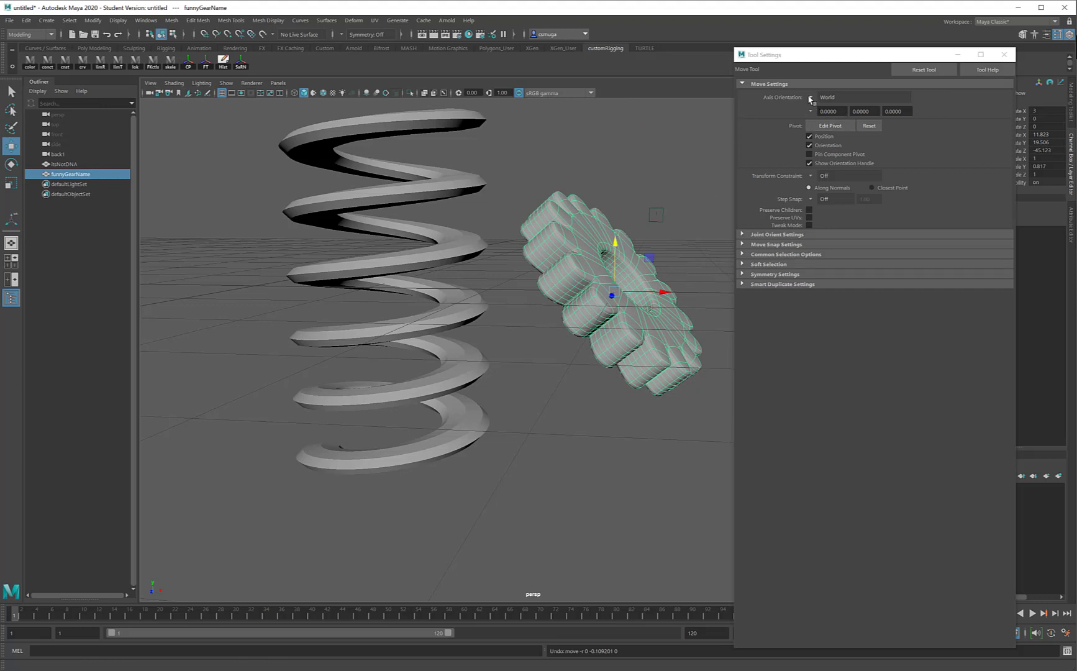
# - Move the gear on Object axes to about 3.366, 0.317, 0.095, then restore World orientation
pyautogui.click(811, 98)
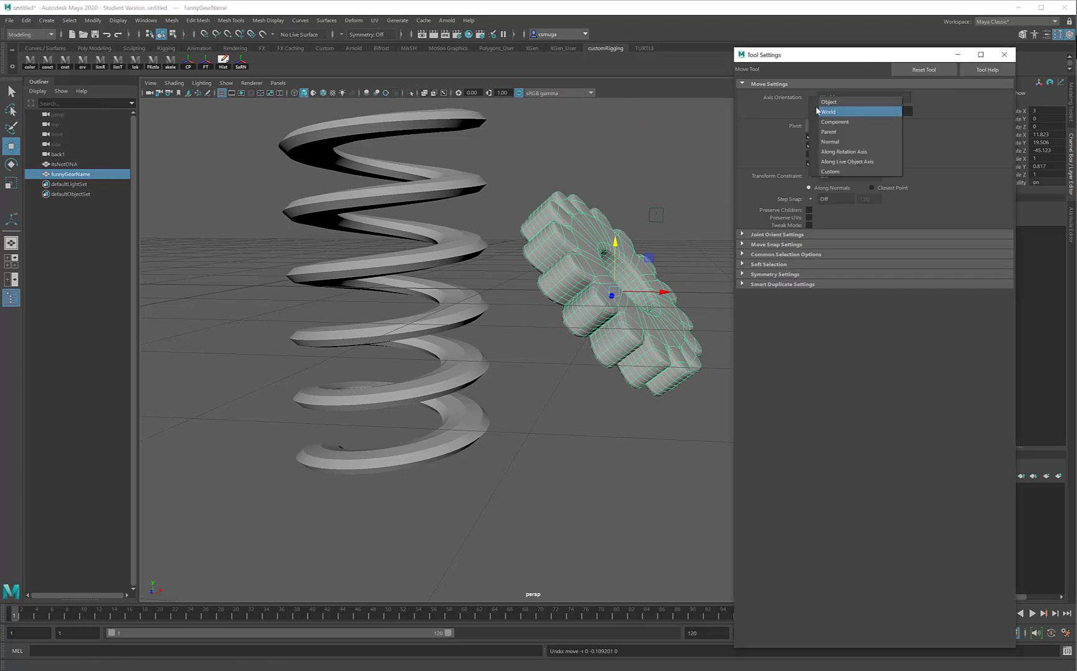
pyautogui.click(828, 102)
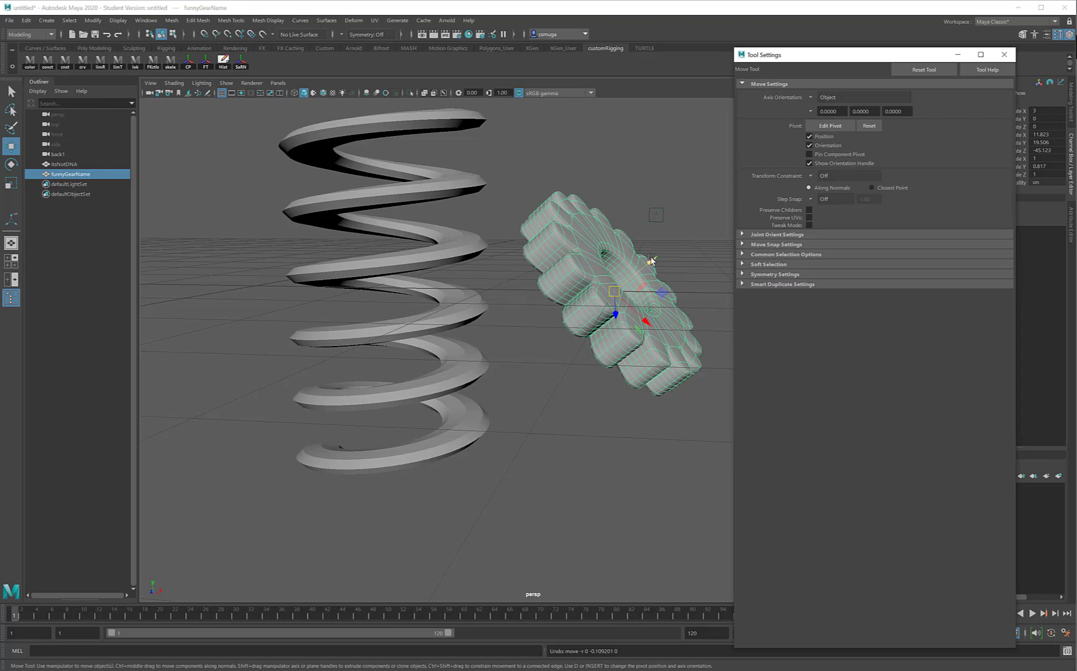
pyautogui.moveTo(651, 260); pyautogui.dragTo(699, 245)
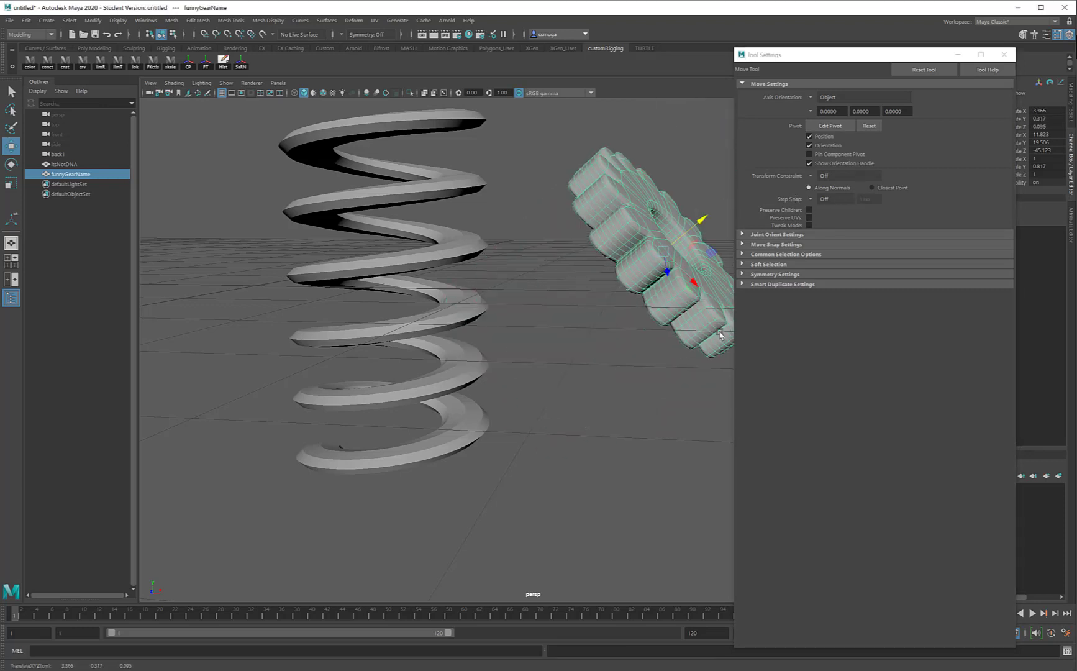
pyautogui.click(810, 98)
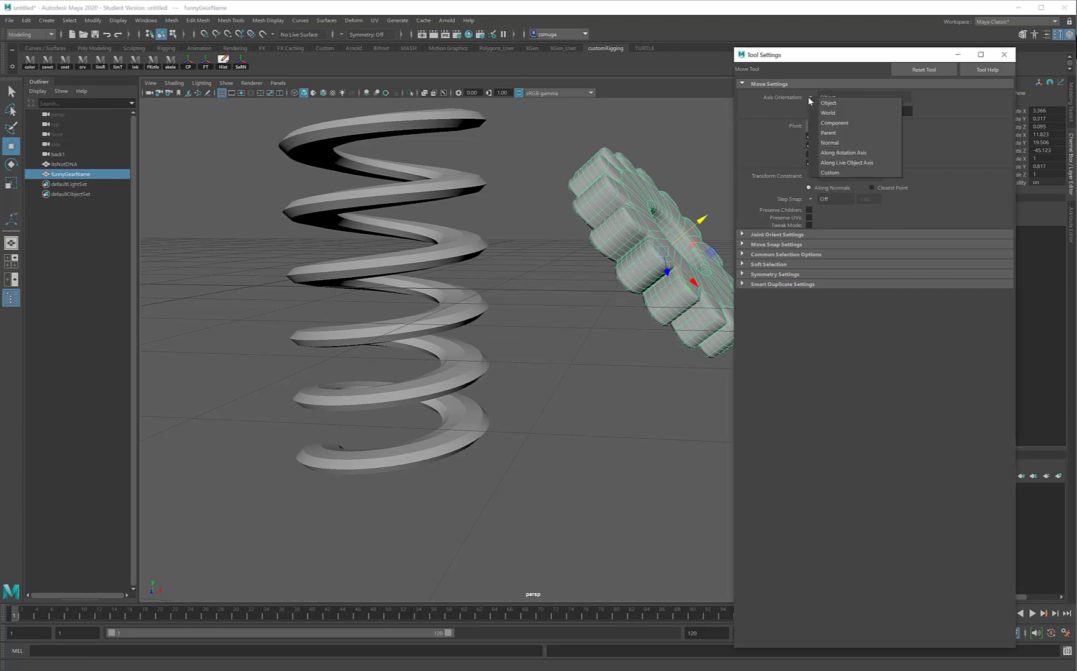
pyautogui.click(821, 113)
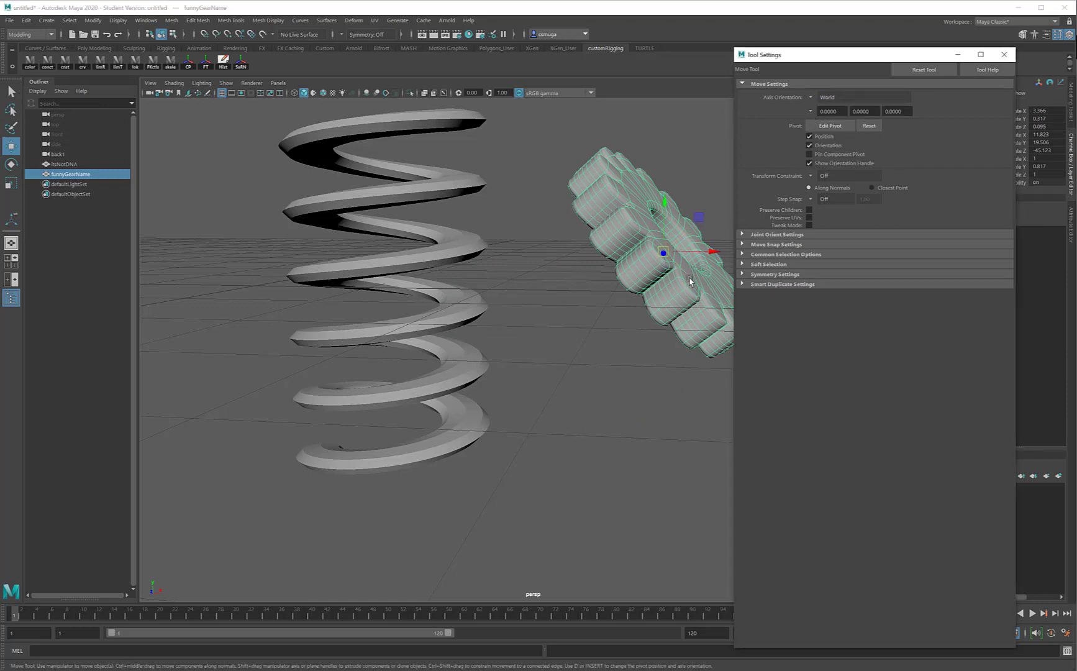
pyautogui.keyDown('alt'); pyautogui.moveTo(686, 276); pyautogui.dragTo(555, 315, button='middle'); pyautogui.keyUp('alt')
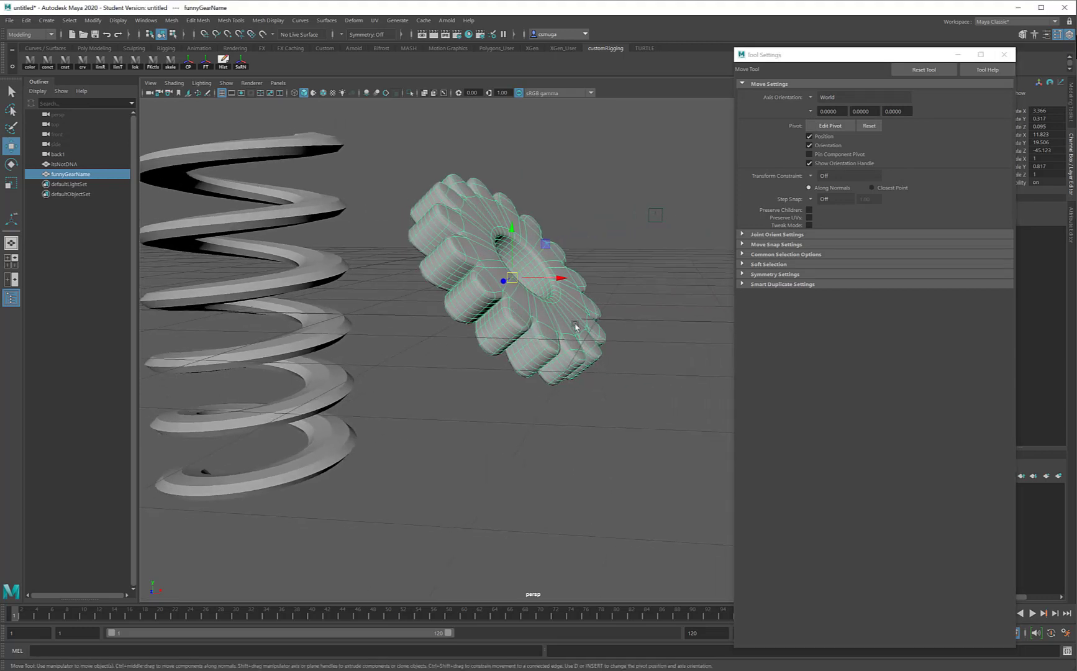
# - Close the Move Tool settings and show the Windows menu's UI Elements submenu
pyautogui.click(1002, 56)
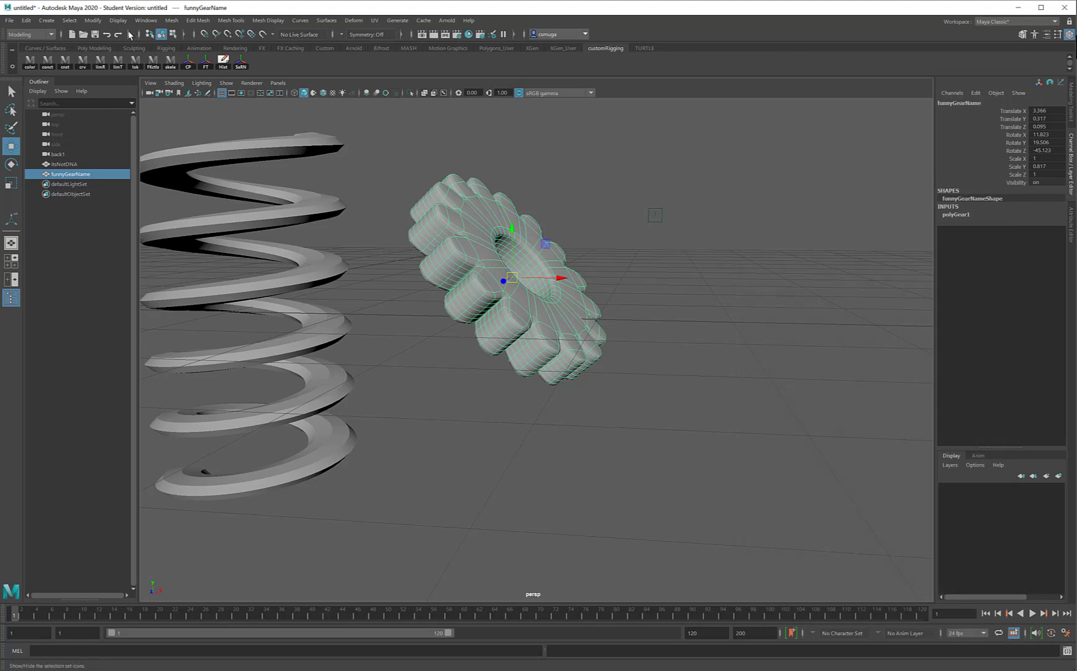
pyautogui.click(146, 21)
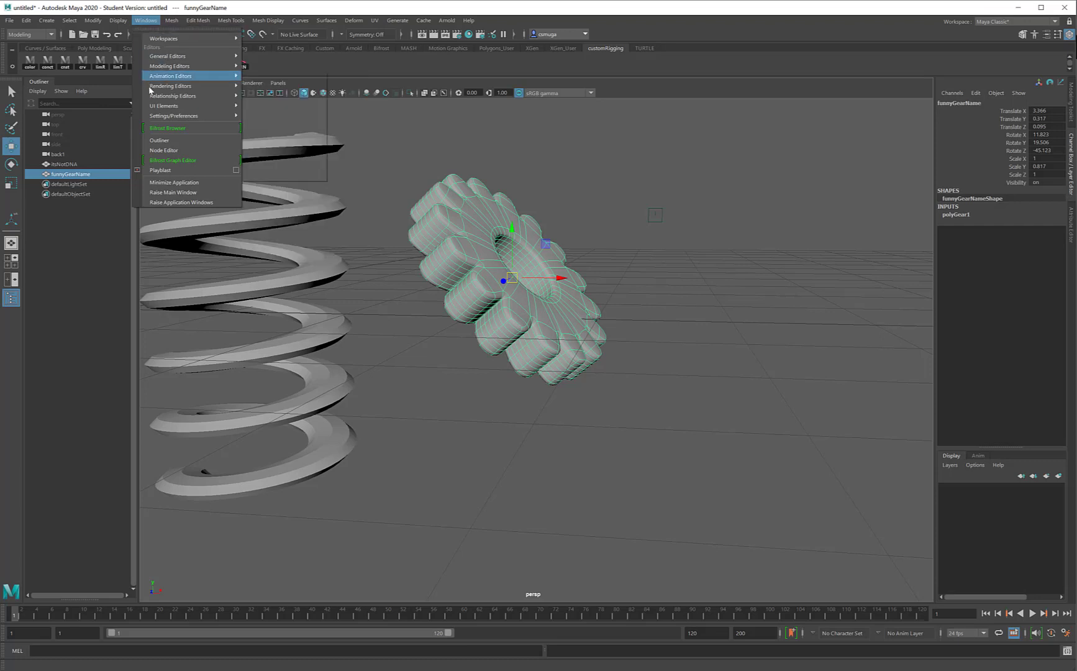
pyautogui.moveTo(161, 109)
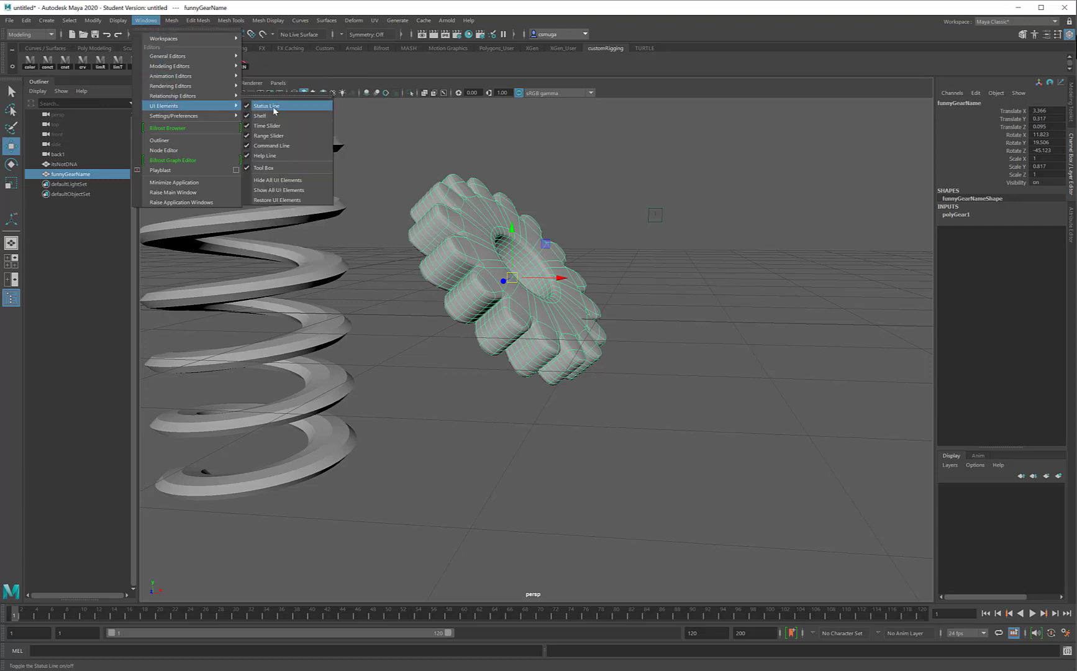